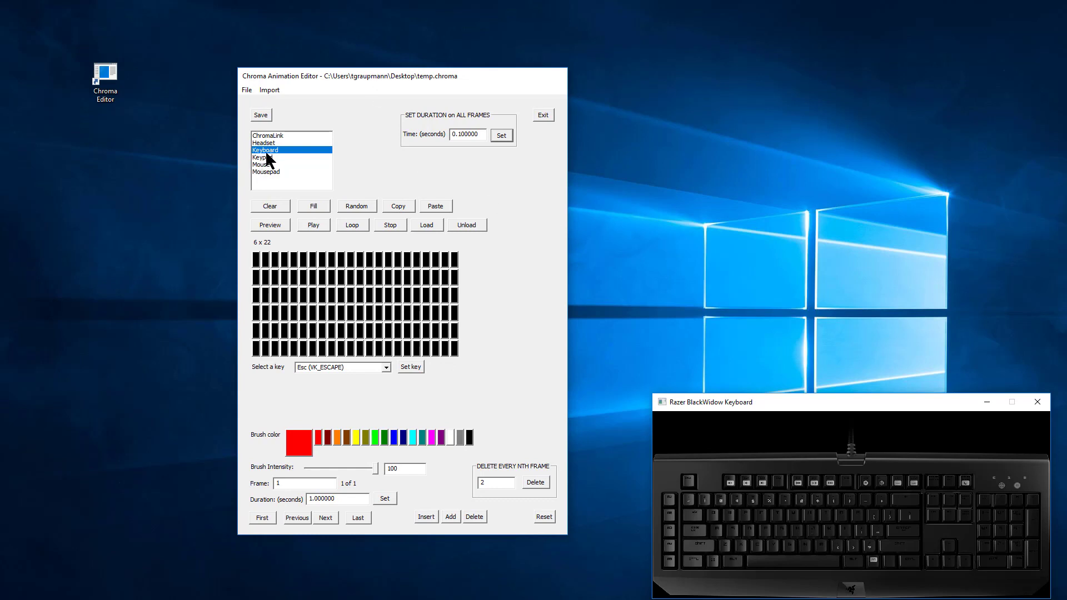
- Set the red brush intensity to 10 and fill the whole first keyboard frame with it
{"action": "key", "text": "Tab"}
{"action": "mouse_move", "coordinate": [375, 463]}
{"action": "left_mouse_down"}
{"action": "mouse_move", "coordinate": [299, 464]}
{"action": "mouse_move", "coordinate": [391, 456]}
{"action": "left_mouse_up"}
{"action": "left_click_drag", "start_coordinate": [375, 467], "coordinate": [326, 469]}
{"action": "left_click", "coordinate": [392, 470]}
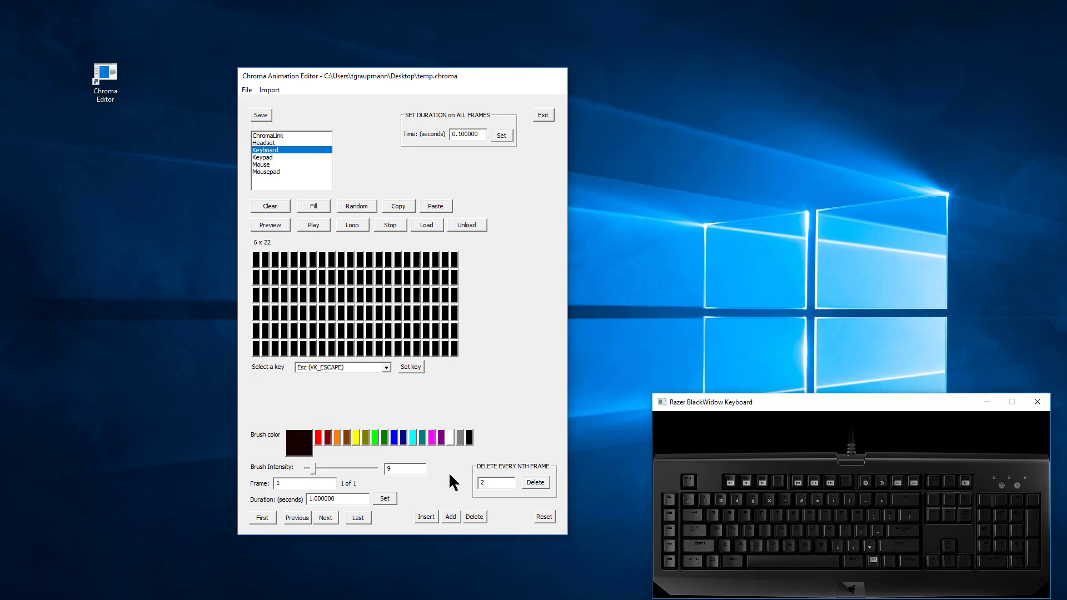
{"action": "key", "text": "BackSpace"}
{"action": "type", "text": "10"}
{"action": "left_click", "coordinate": [314, 208]}
- Enlarge the Razer BlackWidow Keyboard preview window and arrange it side by side with the animation editor
{"action": "left_click_drag", "start_coordinate": [652, 395], "coordinate": [399, 249]}
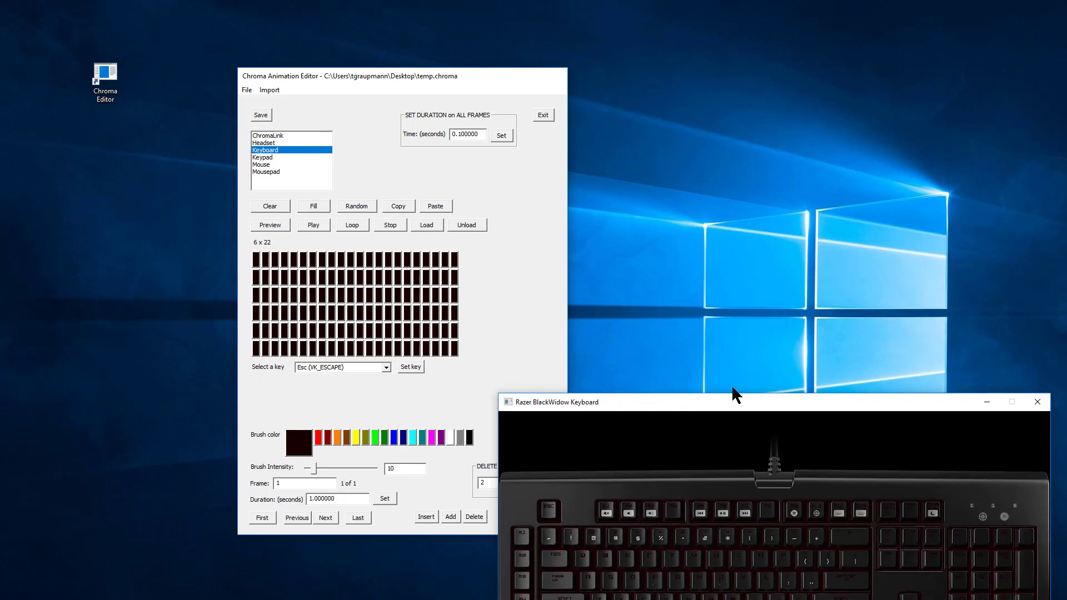
{"action": "left_click_drag", "start_coordinate": [745, 408], "coordinate": [746, 327]}
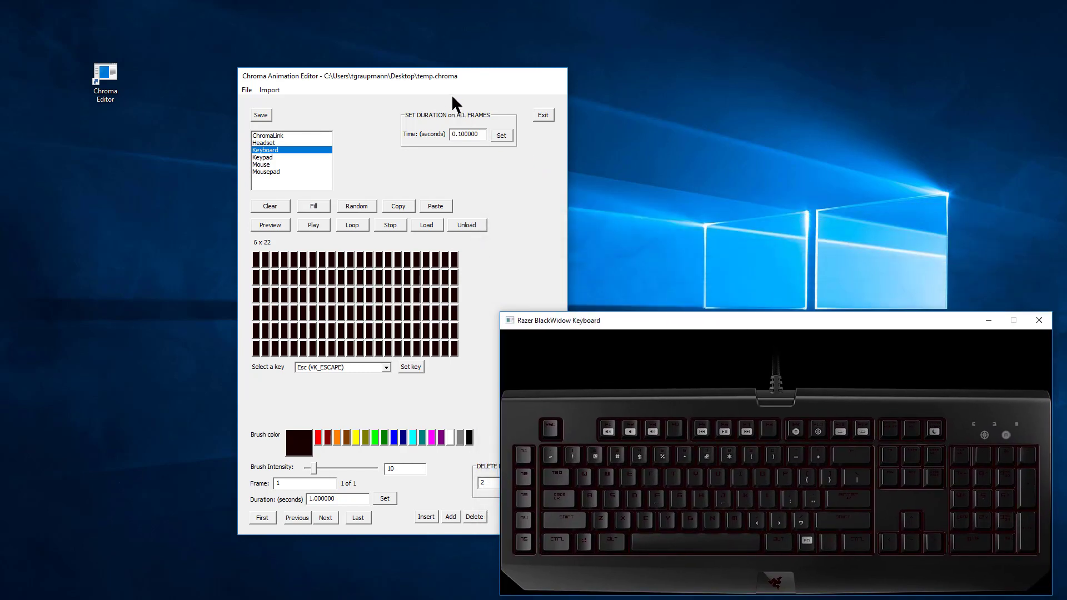
{"action": "left_click_drag", "start_coordinate": [460, 80], "coordinate": [385, 82]}
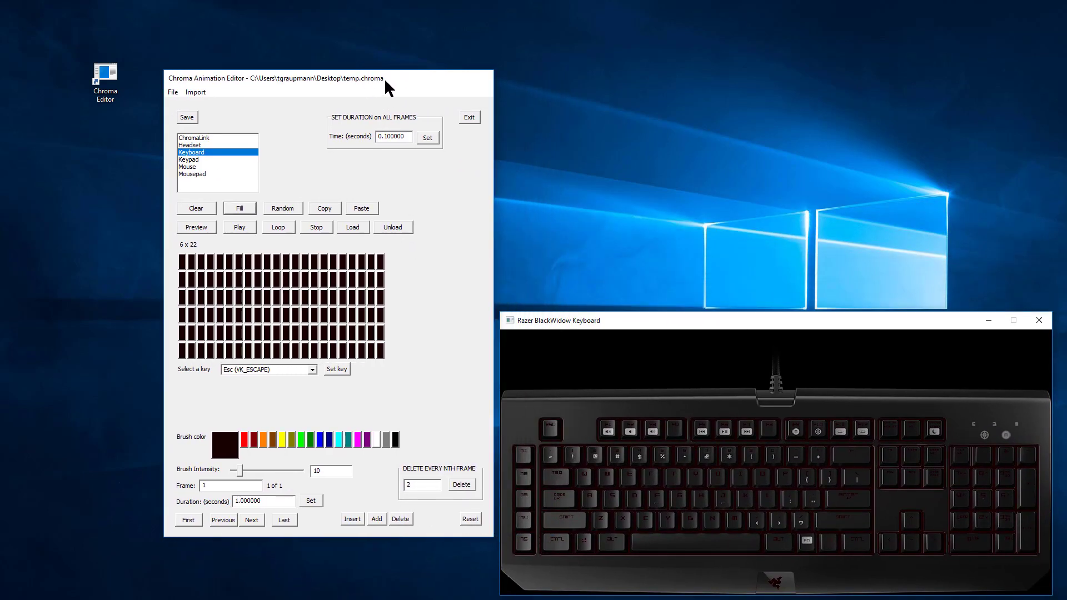
- Add a second and a third frame, filled with red at brush intensities 22 and 33
{"action": "left_click", "coordinate": [376, 520]}
{"action": "left_click_drag", "start_coordinate": [240, 470], "coordinate": [248, 470]}
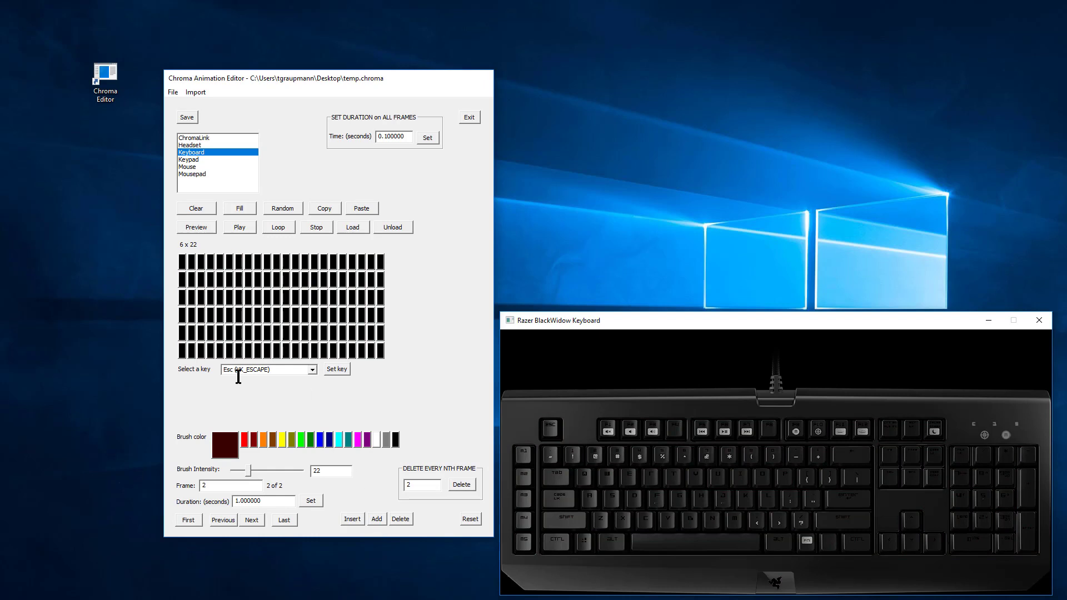
{"action": "left_click", "coordinate": [241, 207]}
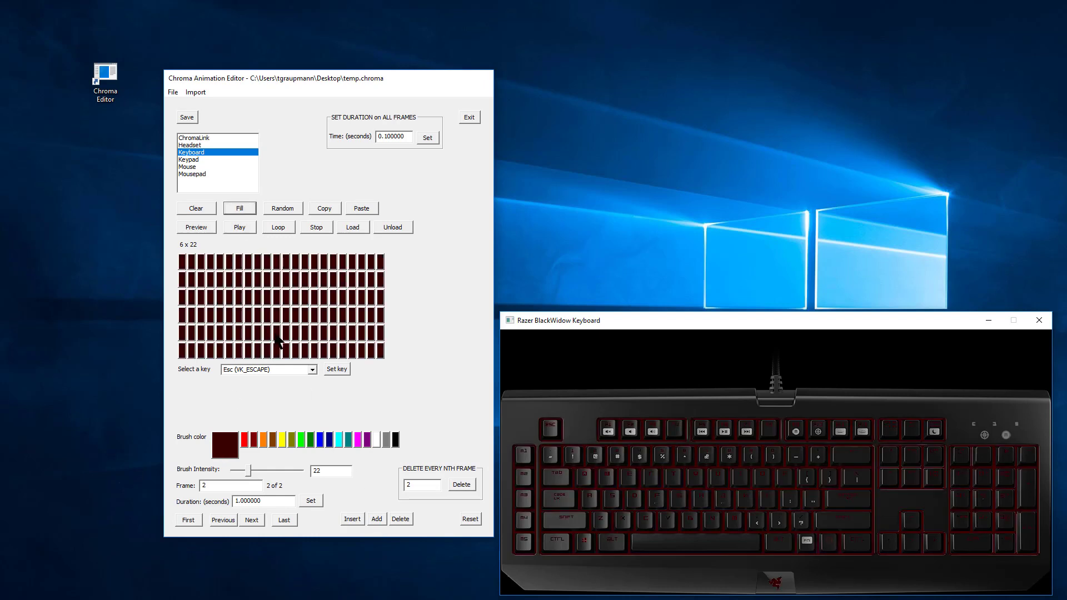
{"action": "left_click", "coordinate": [376, 519]}
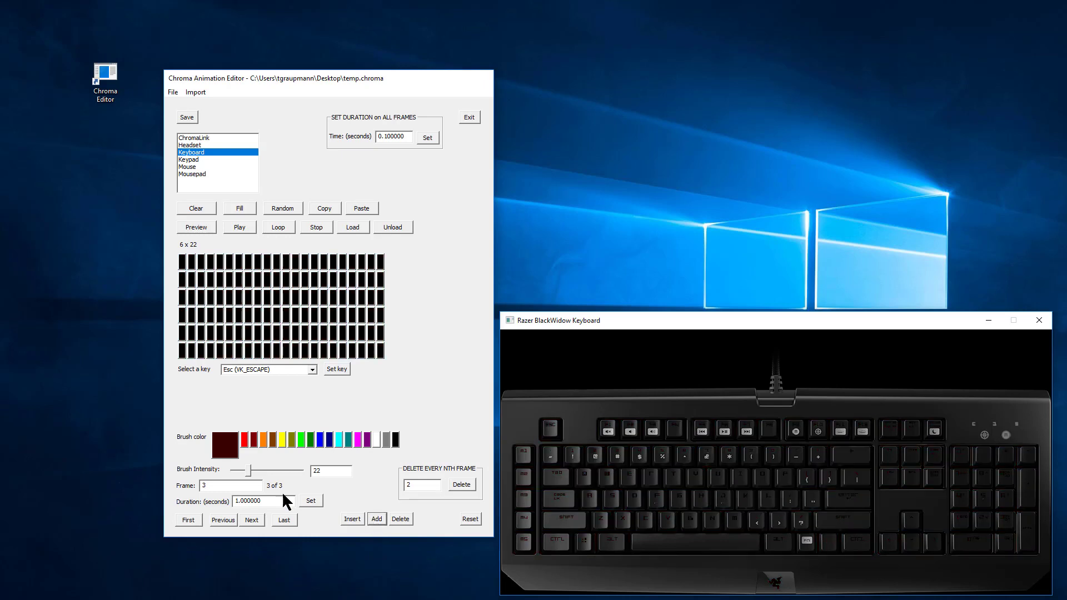
{"action": "left_click_drag", "start_coordinate": [248, 469], "coordinate": [257, 471]}
{"action": "left_click", "coordinate": [239, 209]}
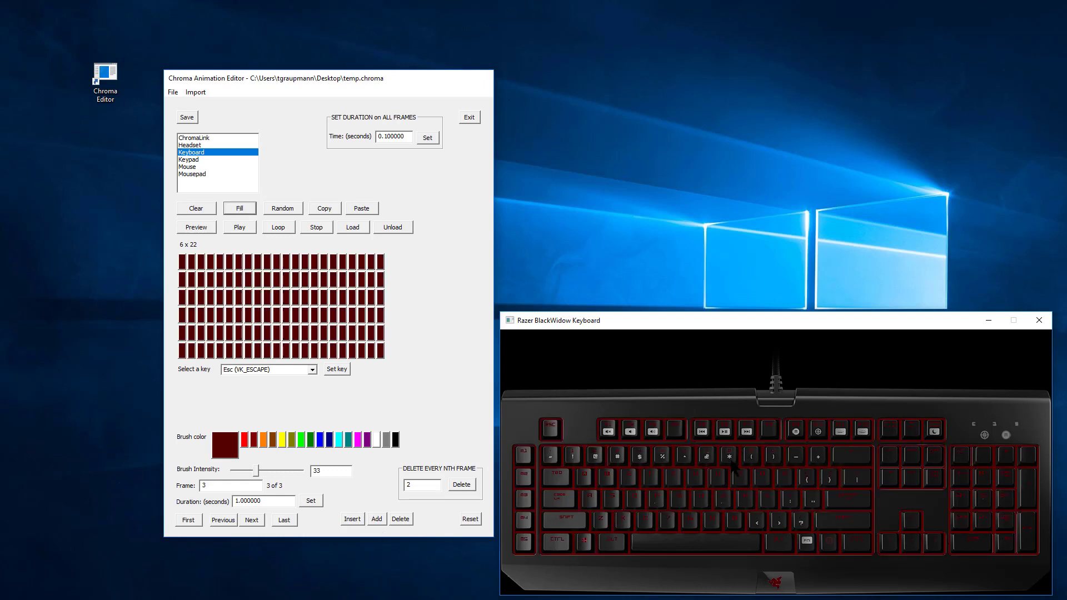
- Add a fourth and a fifth frame, filled with red at brush intensities 44 and 100
{"action": "left_click", "coordinate": [377, 520]}
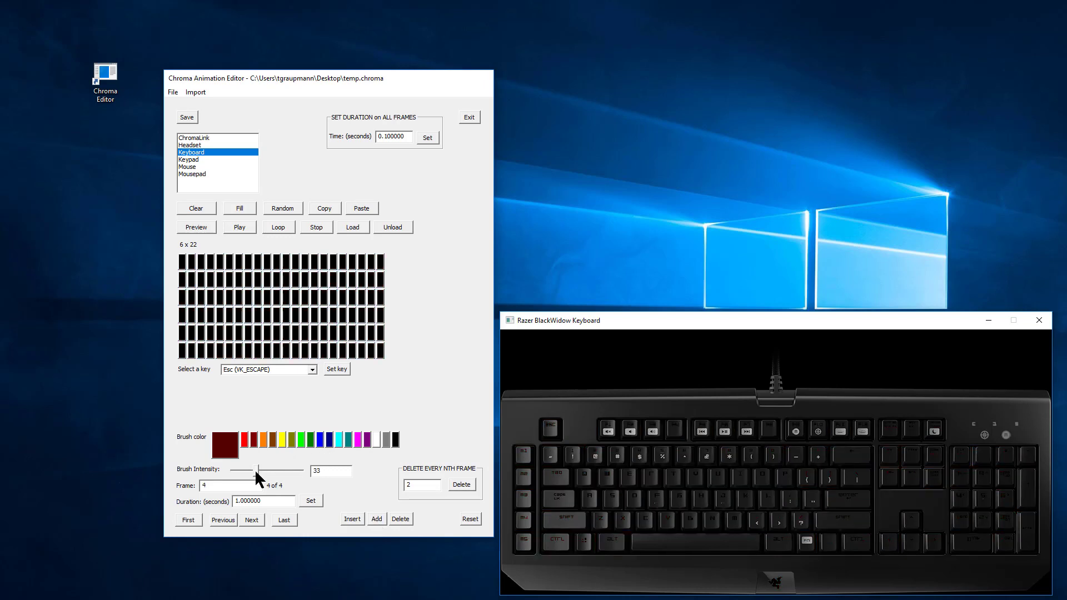
{"action": "left_click_drag", "start_coordinate": [256, 471], "coordinate": [263, 472]}
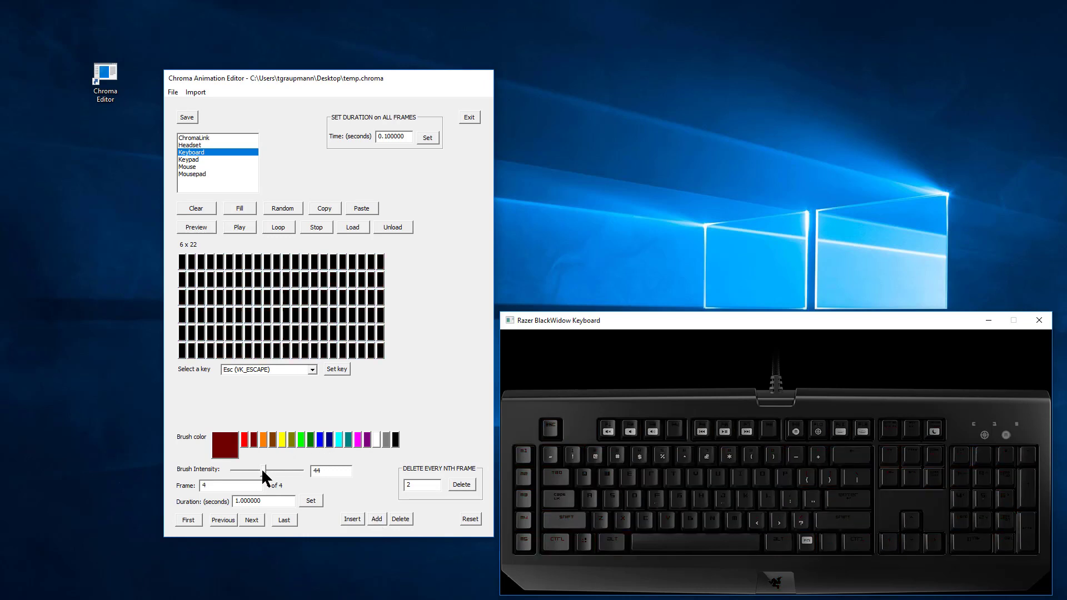
{"action": "left_click", "coordinate": [242, 209]}
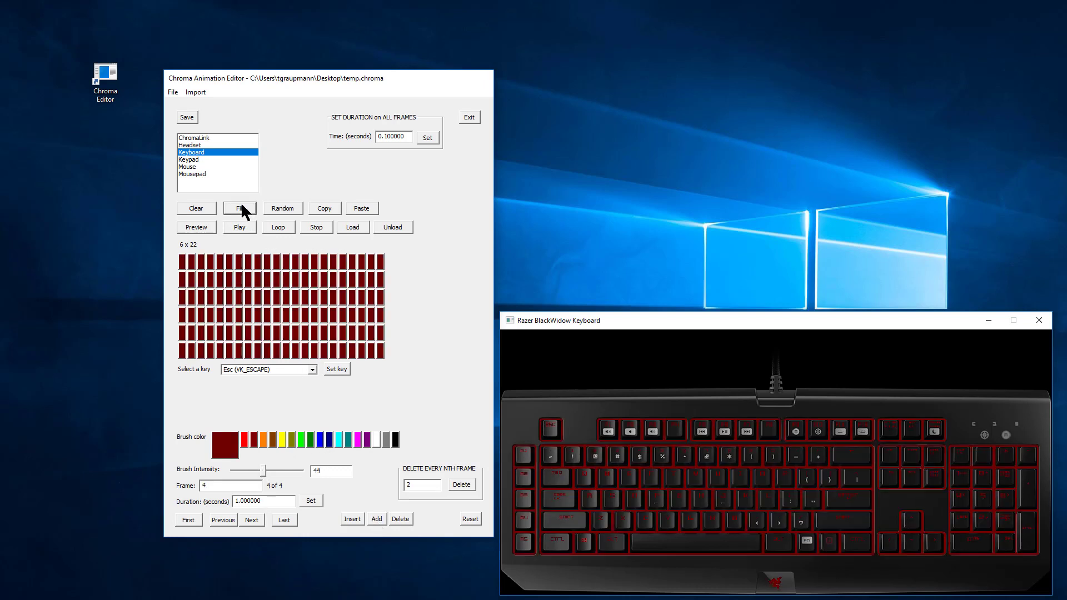
{"action": "left_click", "coordinate": [377, 520]}
{"action": "left_click_drag", "start_coordinate": [265, 472], "coordinate": [273, 472]}
{"action": "left_click", "coordinate": [239, 208]}
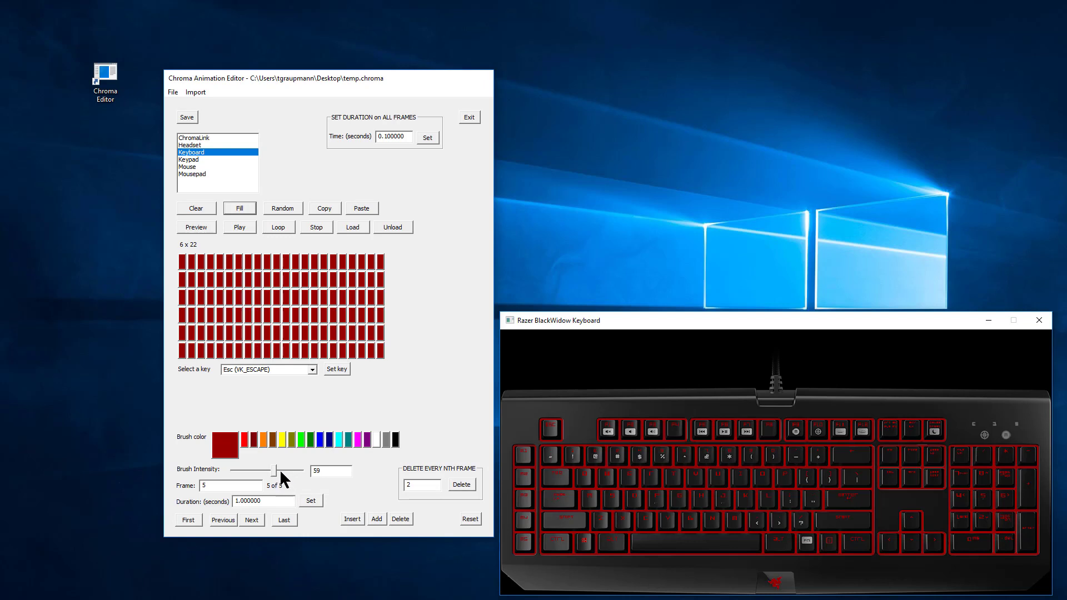
{"action": "left_click_drag", "start_coordinate": [272, 469], "coordinate": [304, 470]}
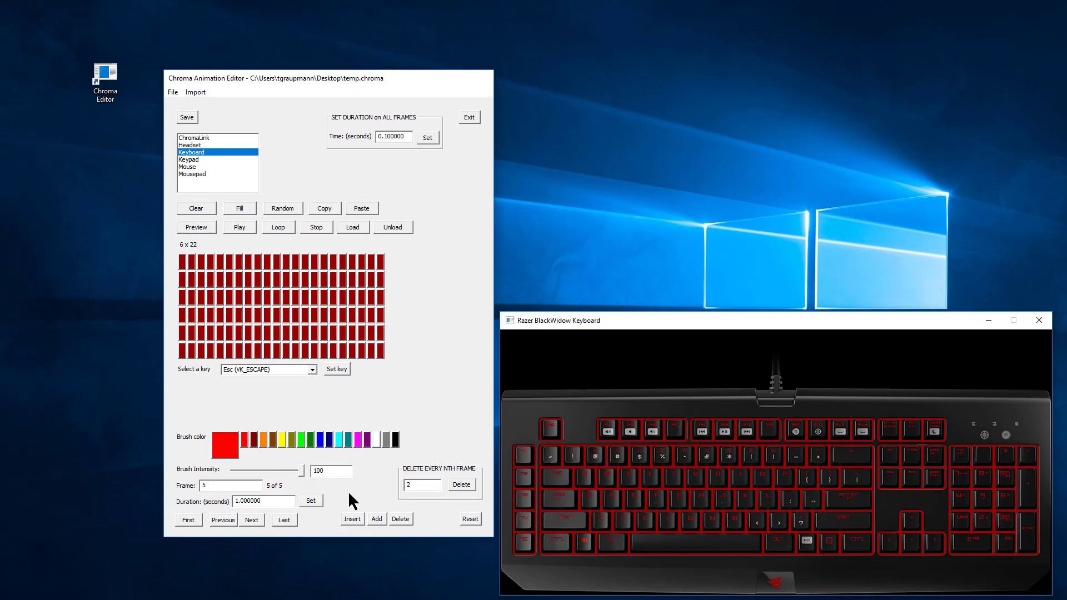
{"action": "left_click", "coordinate": [230, 207]}
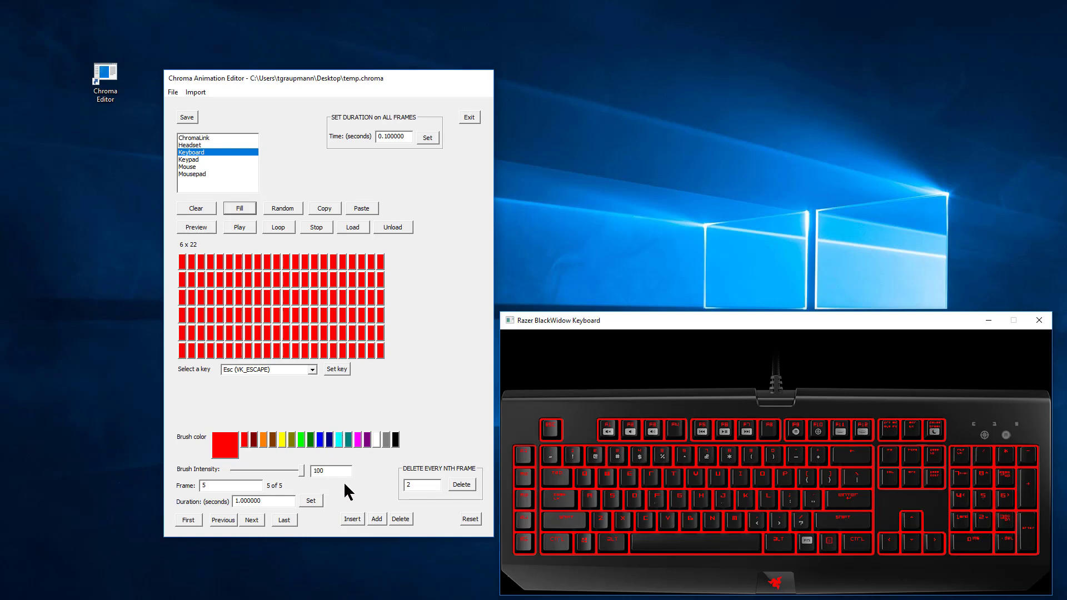
- Add a sixth and a seventh frame, filled with red at brush intensities 80 and 63
{"action": "left_click", "coordinate": [376, 519]}
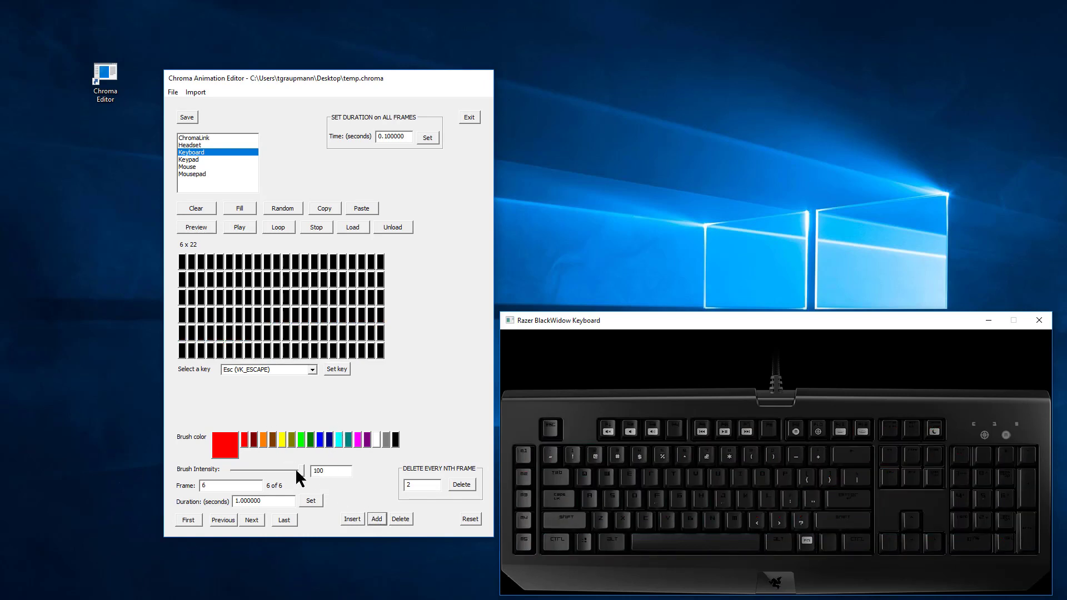
{"action": "left_click_drag", "start_coordinate": [301, 468], "coordinate": [287, 469]}
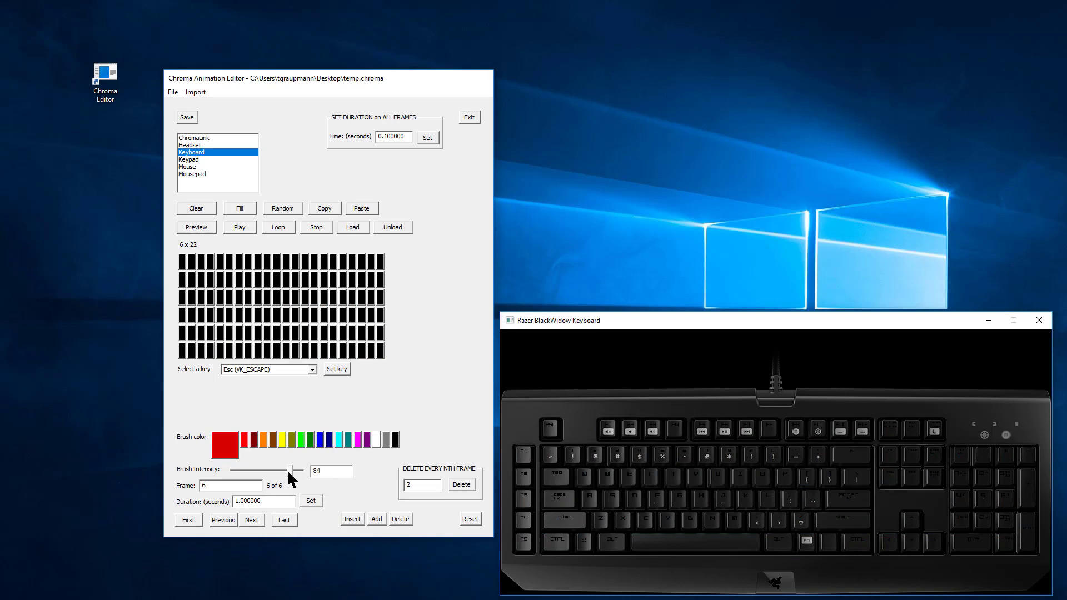
{"action": "left_click", "coordinate": [239, 208]}
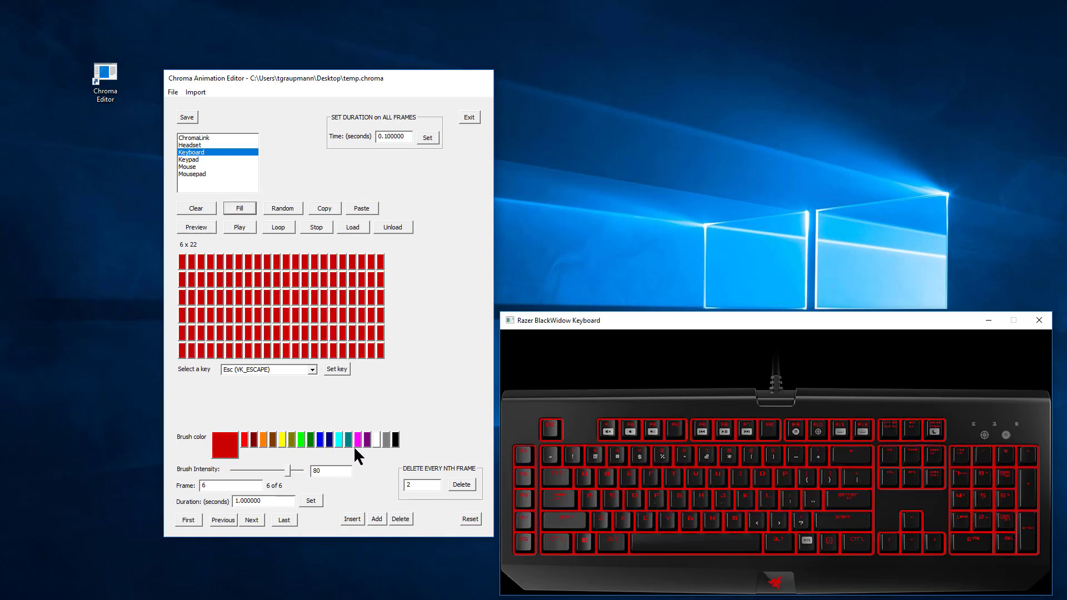
{"action": "left_click", "coordinate": [376, 518]}
{"action": "left_click_drag", "start_coordinate": [288, 469], "coordinate": [276, 470]}
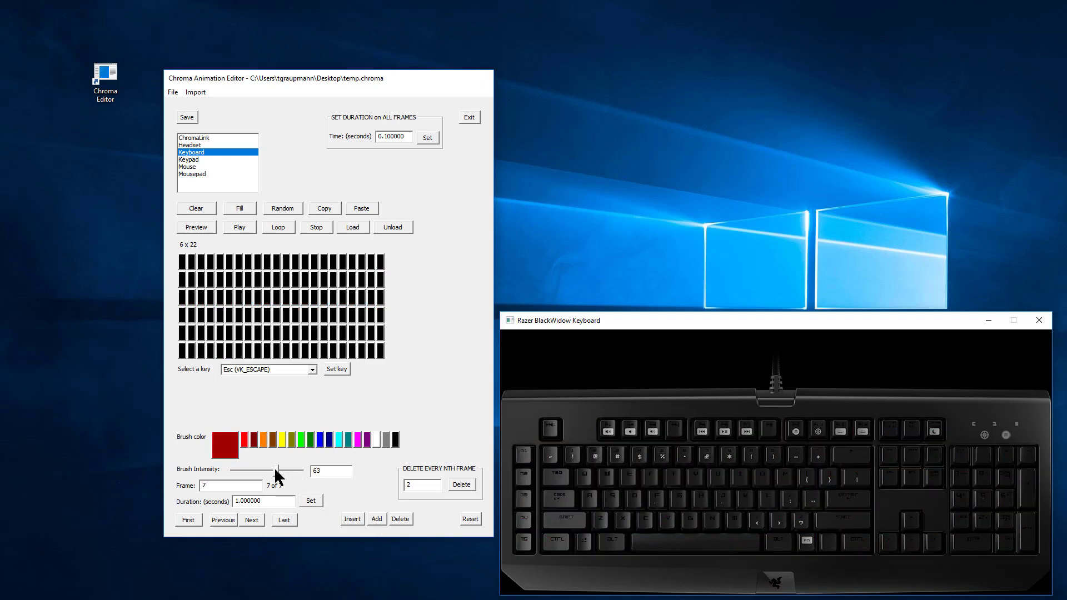
{"action": "left_click", "coordinate": [239, 208]}
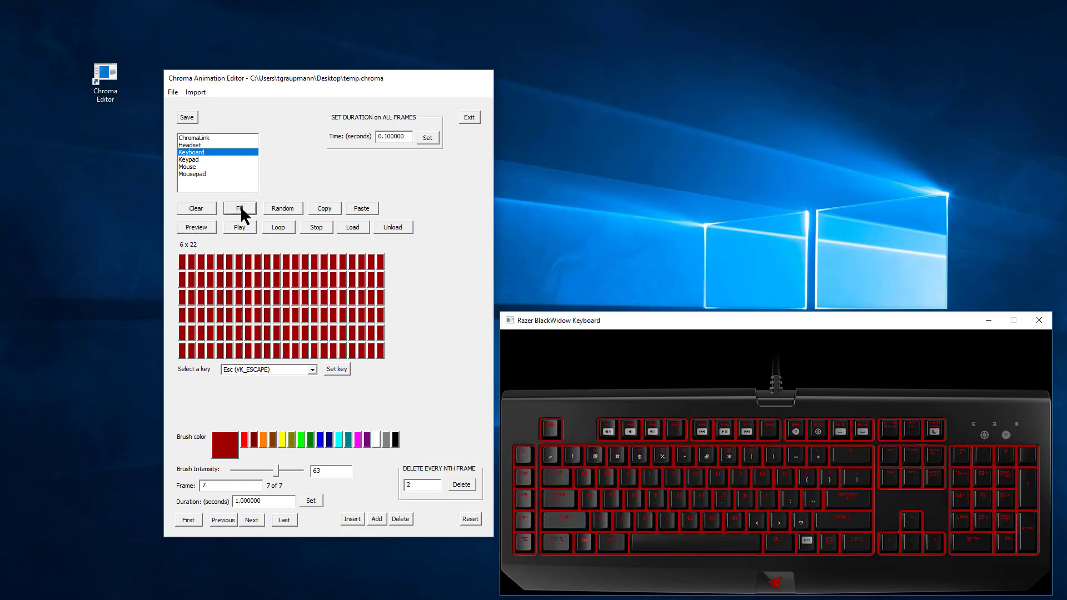
- Add an eighth and a ninth frame, filled with red at brush intensities 36 and 20
{"action": "left_click", "coordinate": [372, 516]}
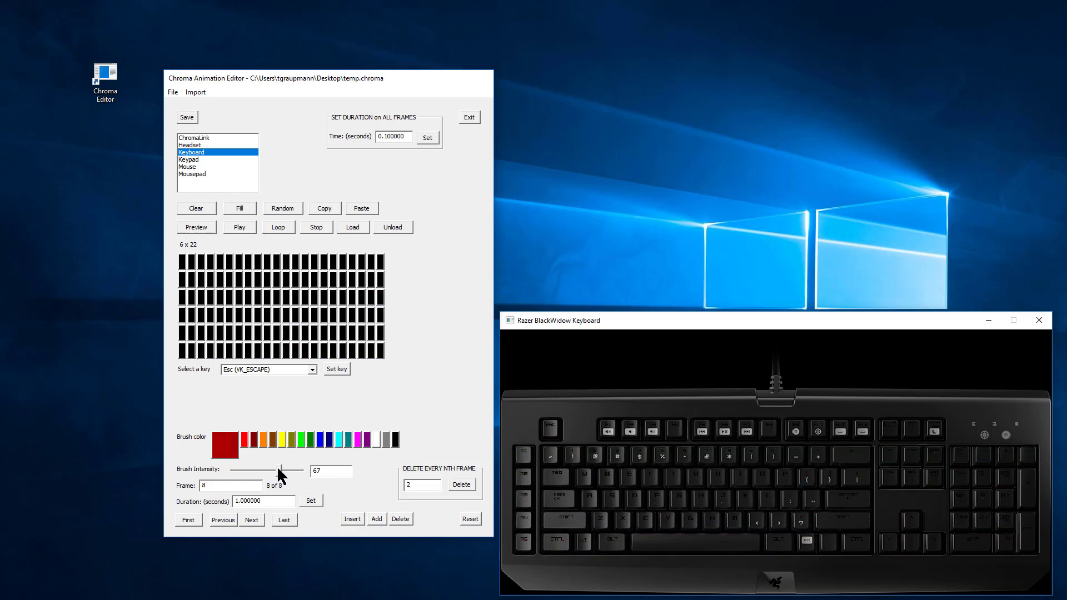
{"action": "left_click_drag", "start_coordinate": [276, 470], "coordinate": [258, 473]}
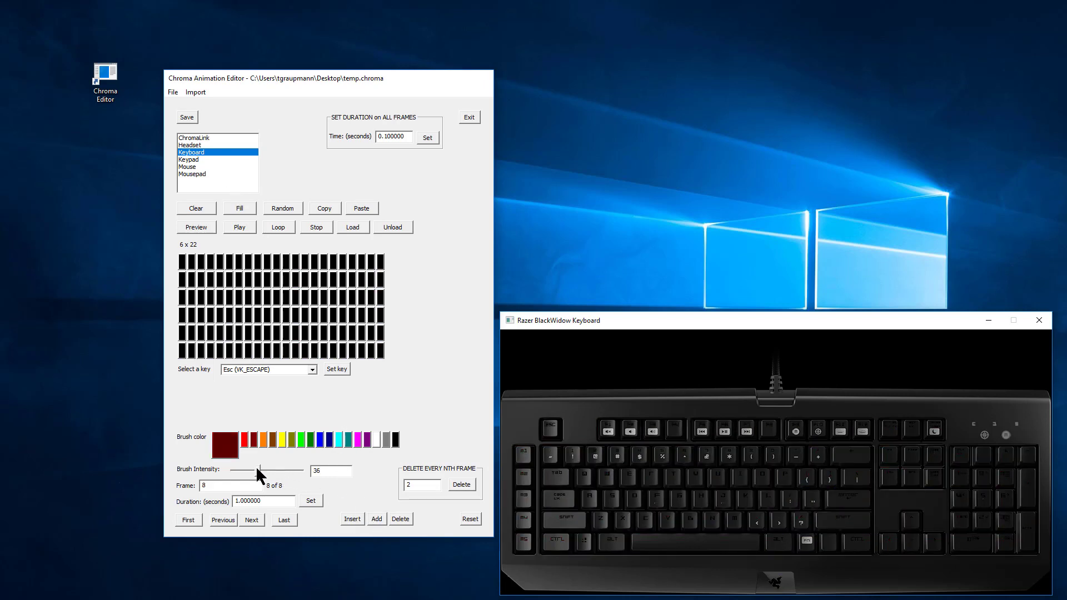
{"action": "left_click", "coordinate": [242, 209]}
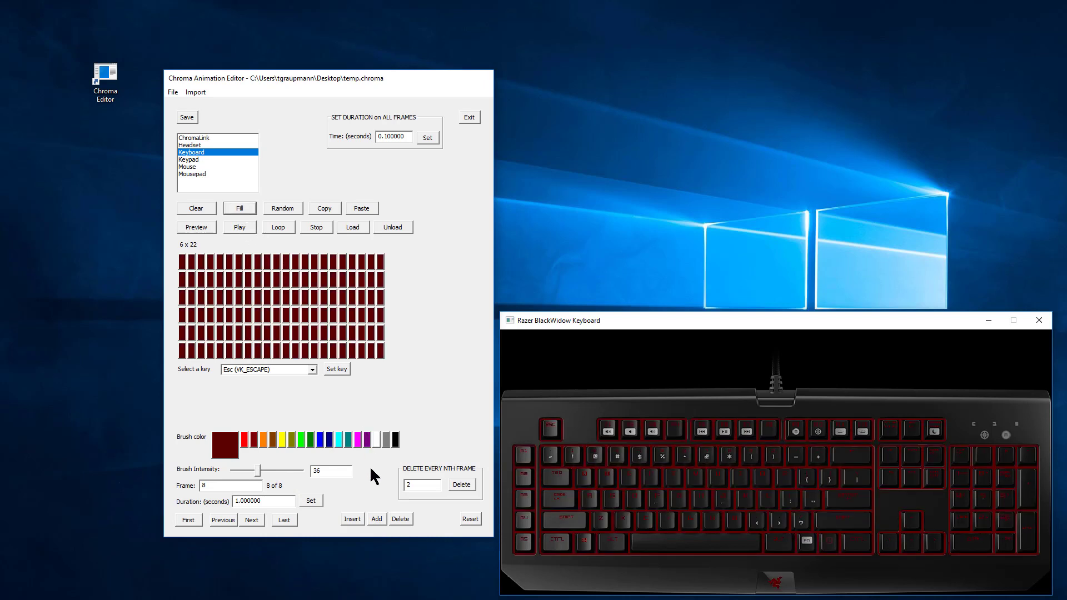
{"action": "left_click", "coordinate": [376, 519]}
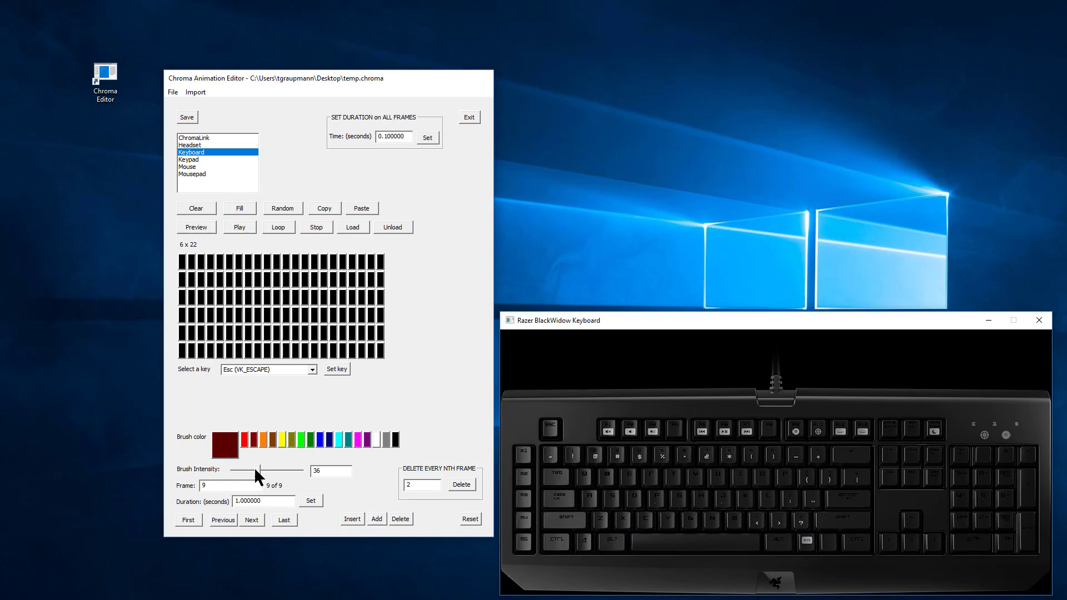
{"action": "left_click_drag", "start_coordinate": [257, 473], "coordinate": [243, 473]}
{"action": "left_click", "coordinate": [240, 208]}
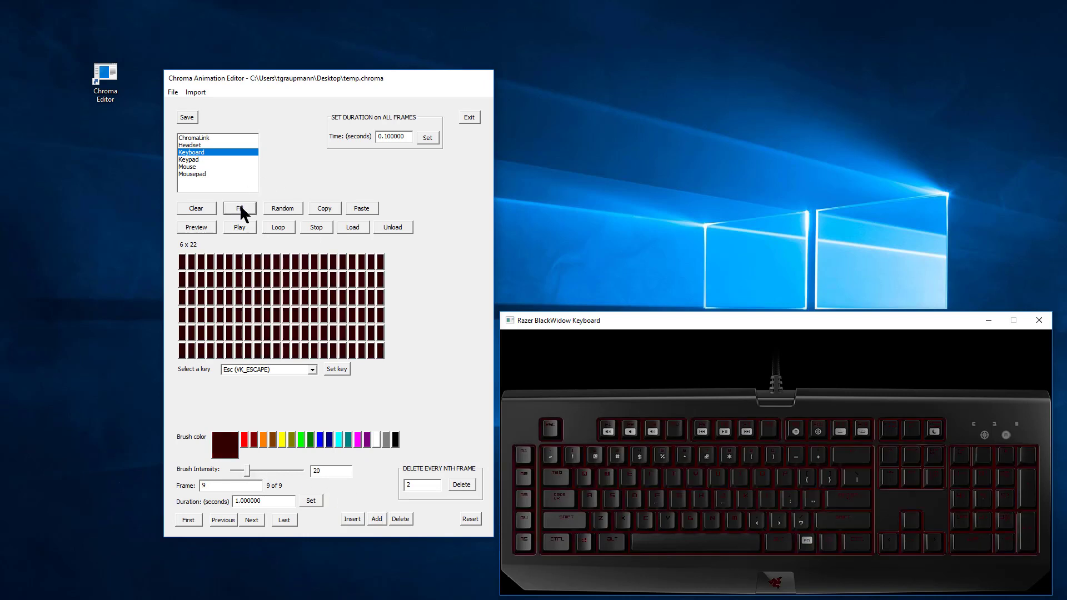
- Add a tenth frame and fill it with red at brush intensity 10
{"action": "left_click", "coordinate": [371, 521]}
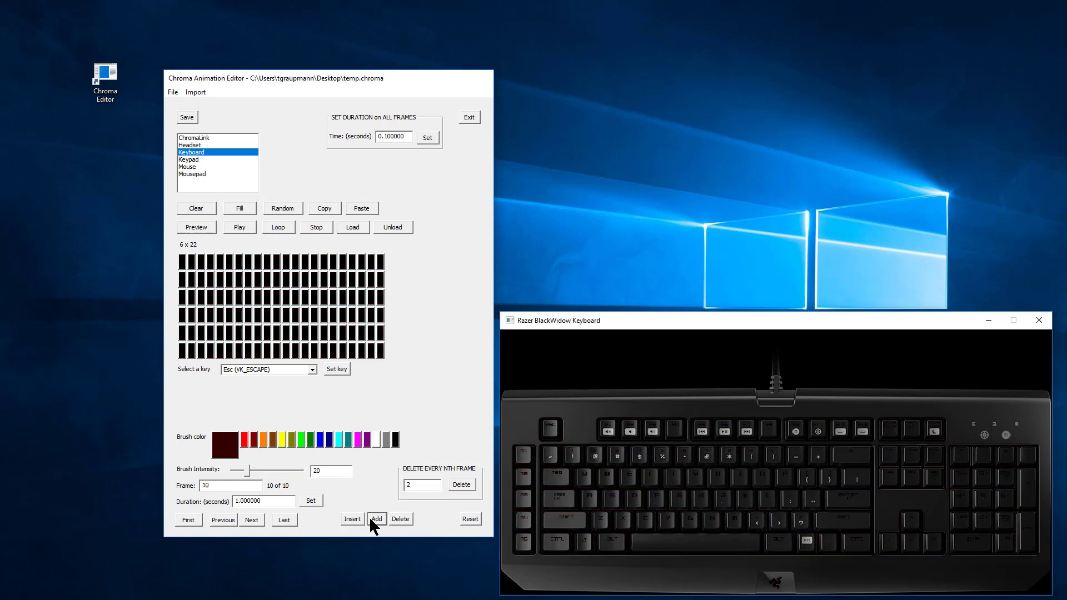
{"action": "left_click", "coordinate": [246, 471]}
{"action": "left_click", "coordinate": [340, 472]}
{"action": "key", "text": "BackSpace"}
{"action": "type", "text": "0"}
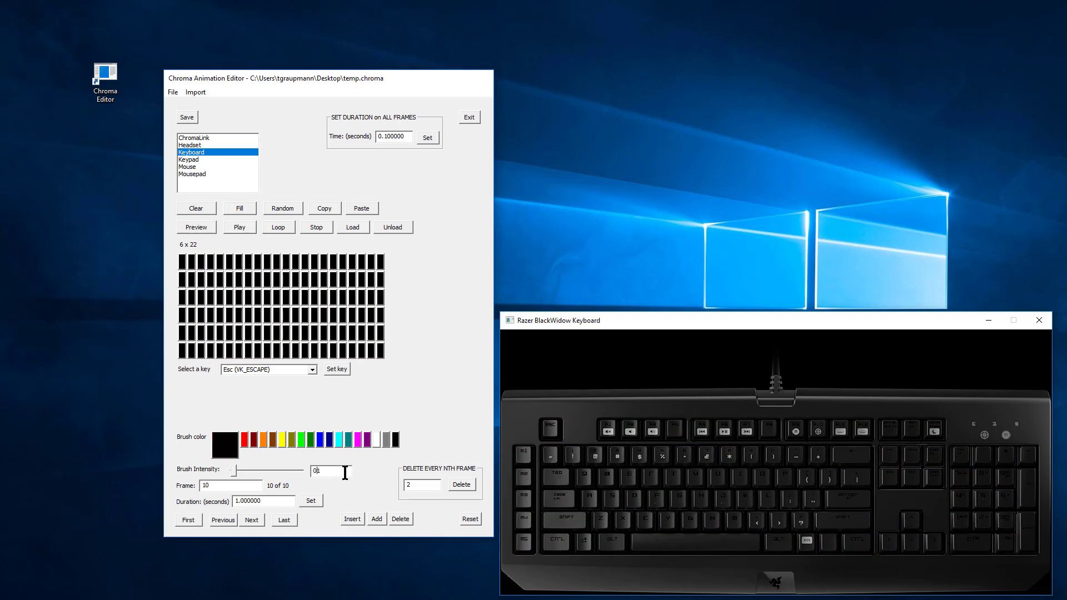
{"action": "key", "text": "Delete"}
{"action": "type", "text": "1"}
{"action": "left_click", "coordinate": [245, 212]}
- Play the keyboard animation once, and set the duration of all frames to 0.1 seconds
{"action": "left_click", "coordinate": [239, 228]}
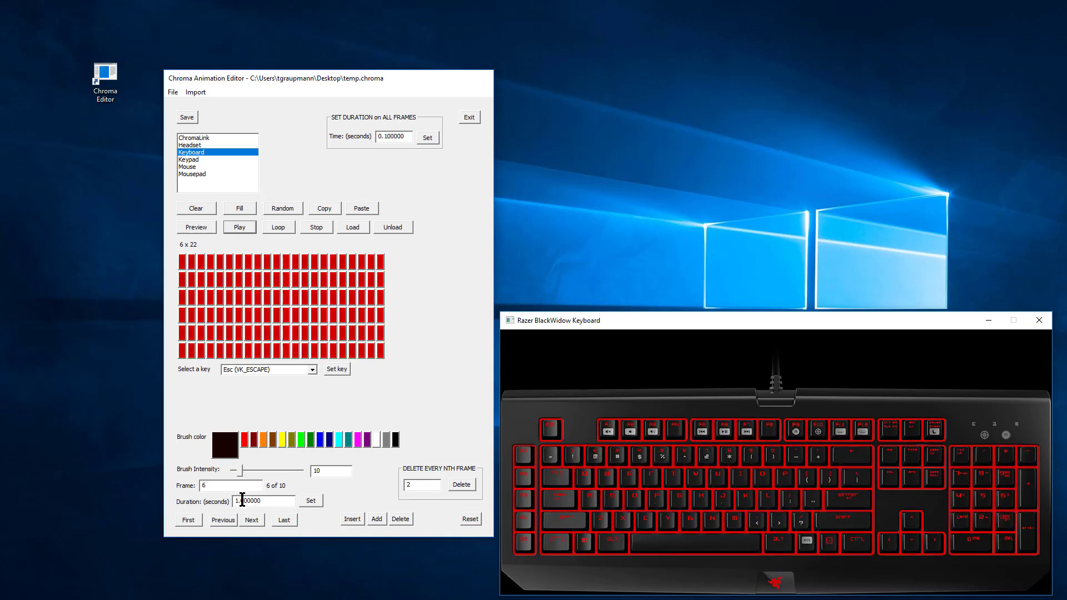
{"action": "left_click", "coordinate": [428, 138]}
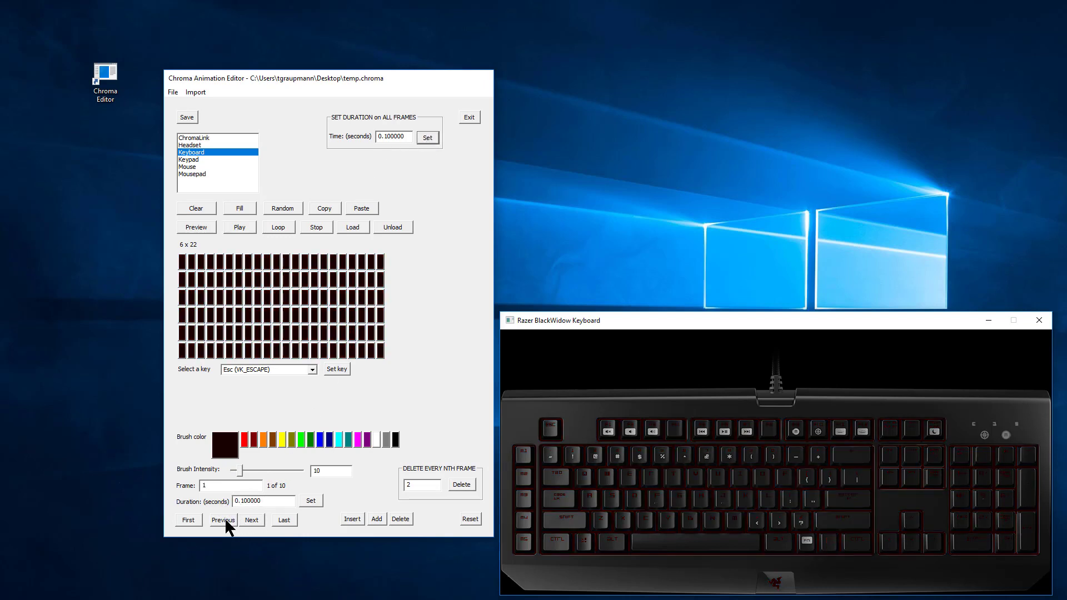
- Step through the frames in both directions, and play and loop the animation before stopping it
{"action": "left_click", "coordinate": [227, 521]}
{"action": "left_click", "coordinate": [252, 521]}
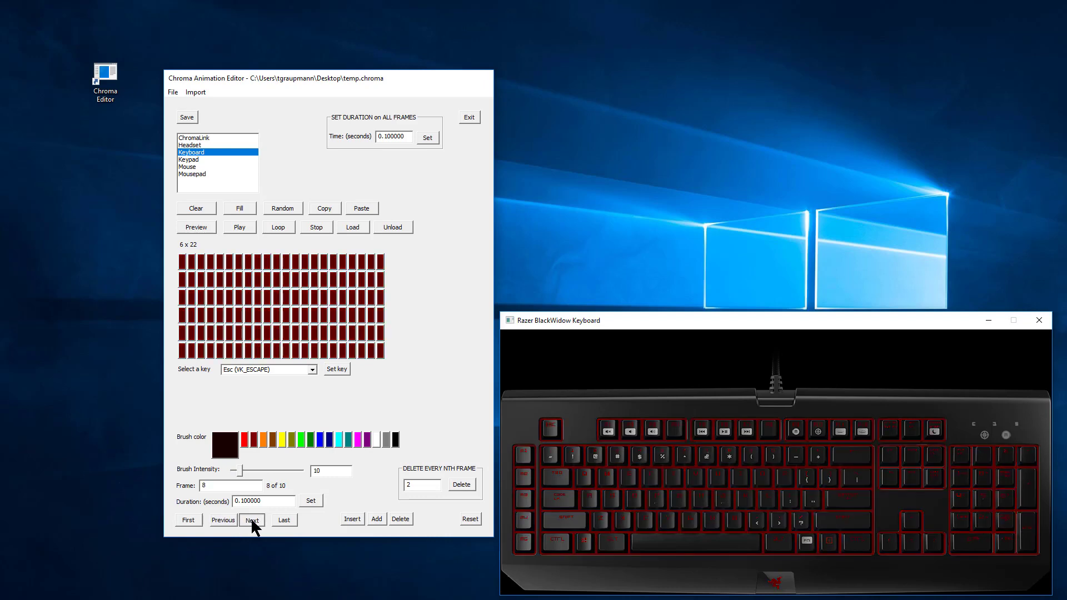
{"action": "left_click", "coordinate": [223, 520]}
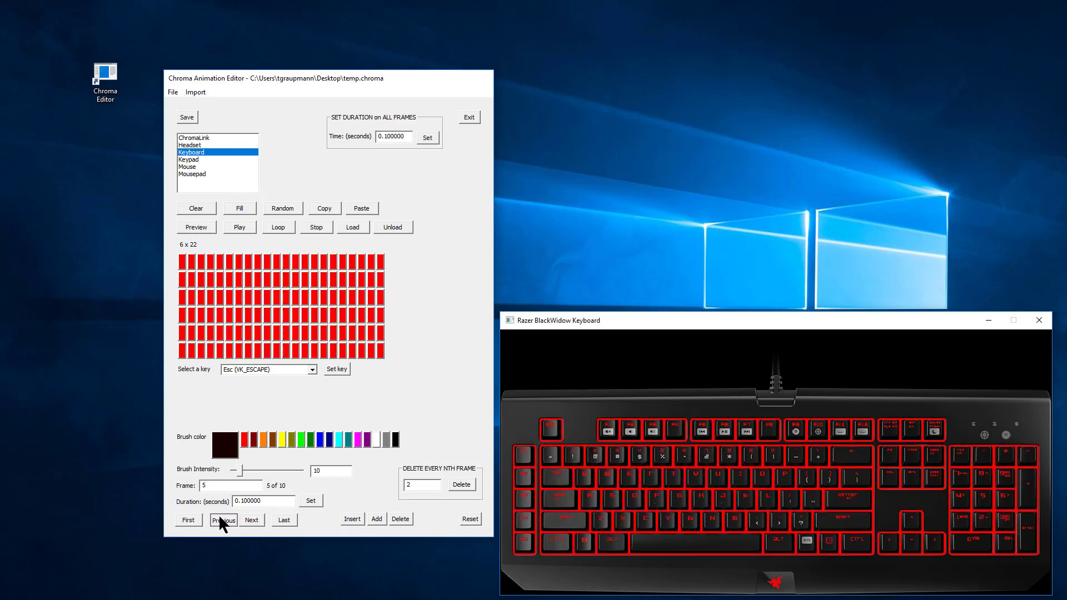
{"action": "left_click", "coordinate": [223, 521]}
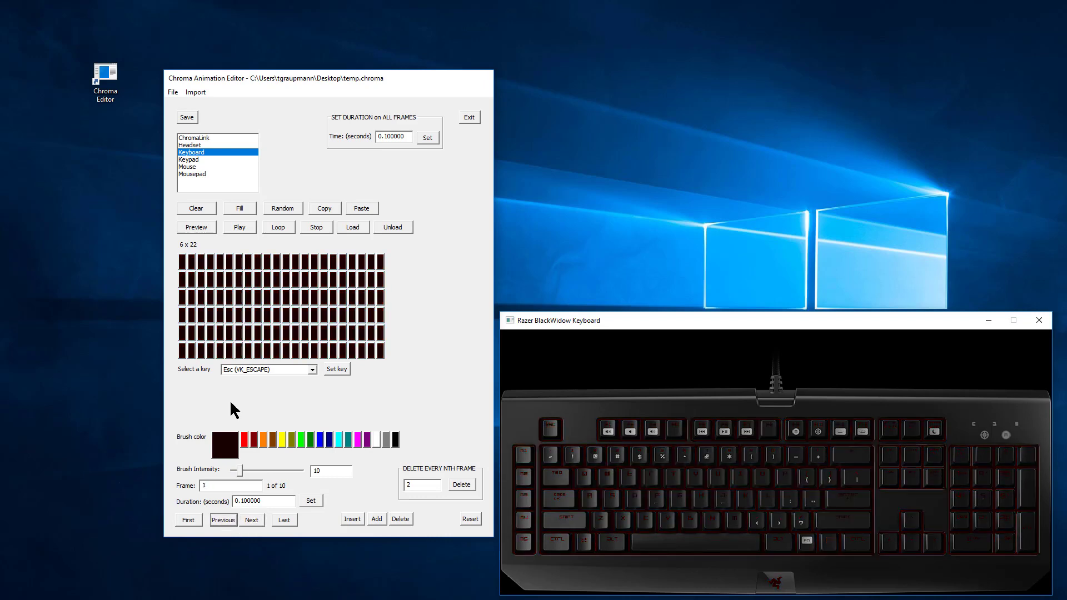
{"action": "left_click", "coordinate": [238, 228]}
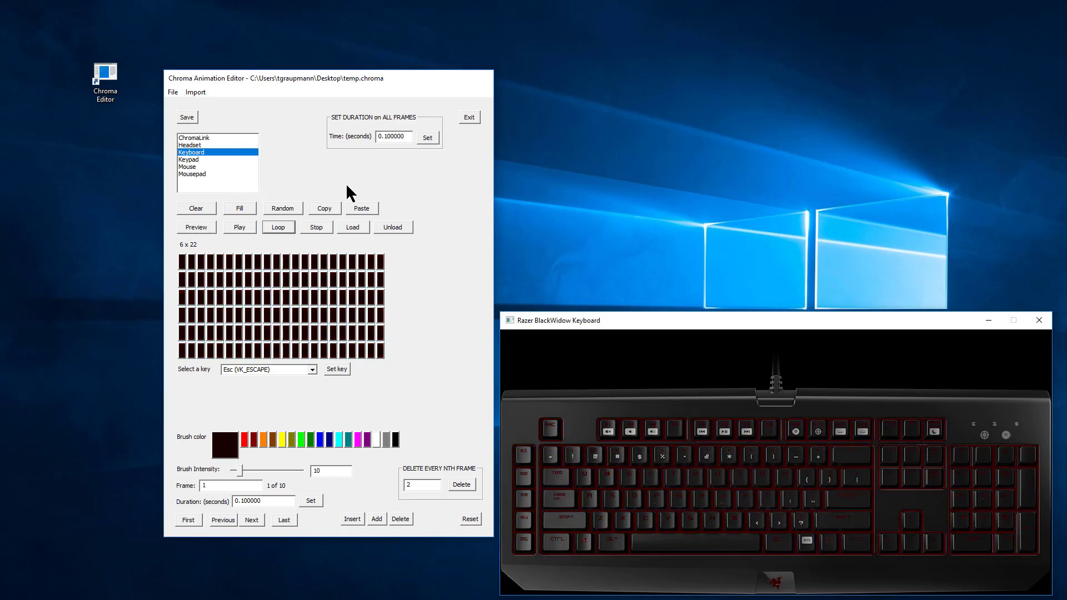
{"action": "left_click", "coordinate": [314, 228]}
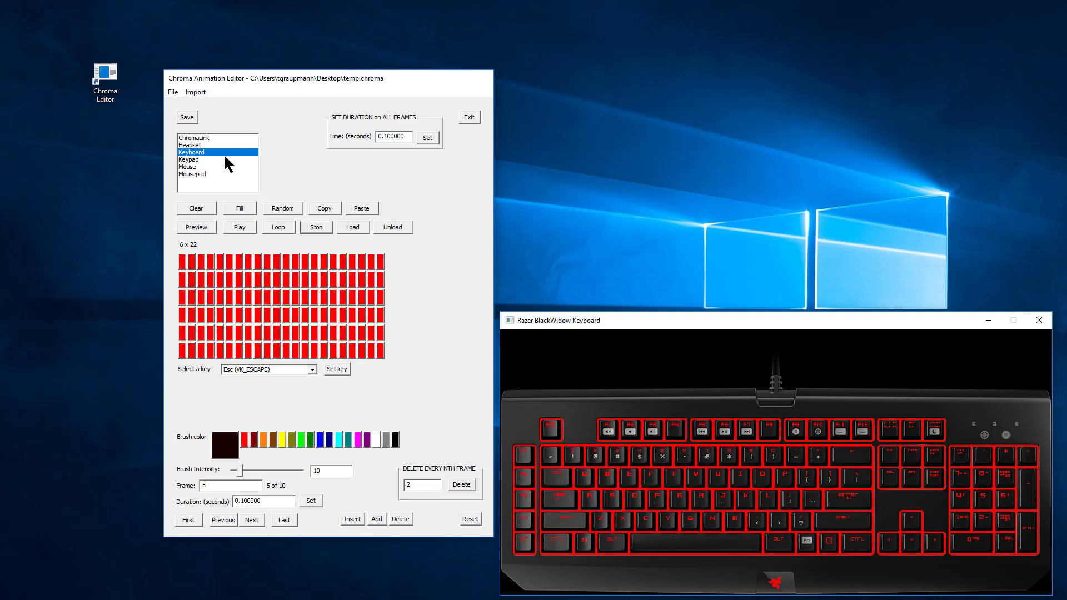
- Save the keyboard animation to the Desktop under the new file name DamageAnimation, and exit the editor
{"action": "left_click", "coordinate": [173, 93]}
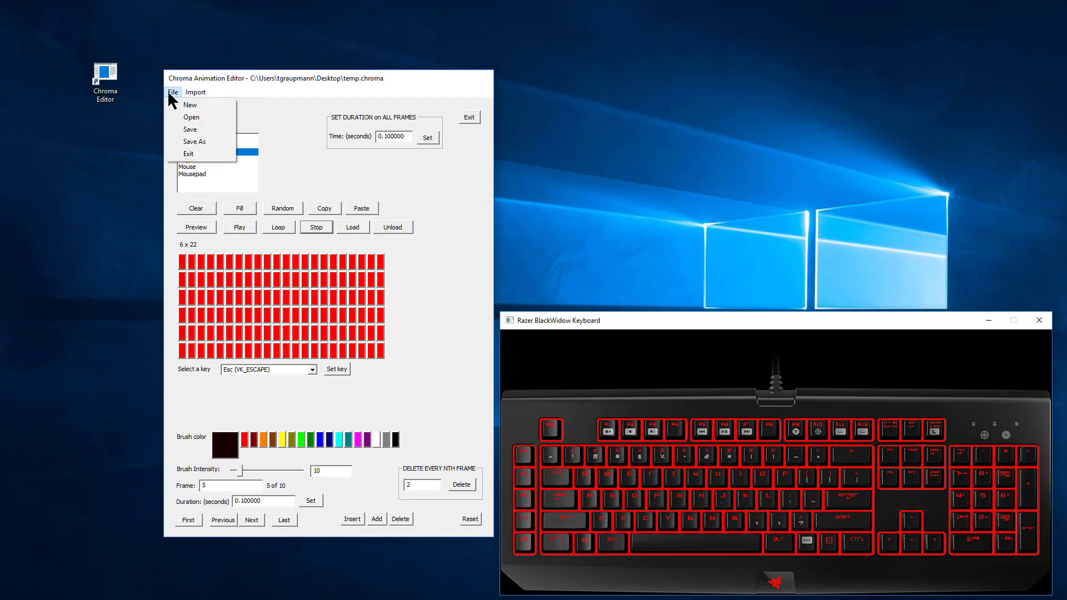
{"action": "left_click", "coordinate": [192, 141]}
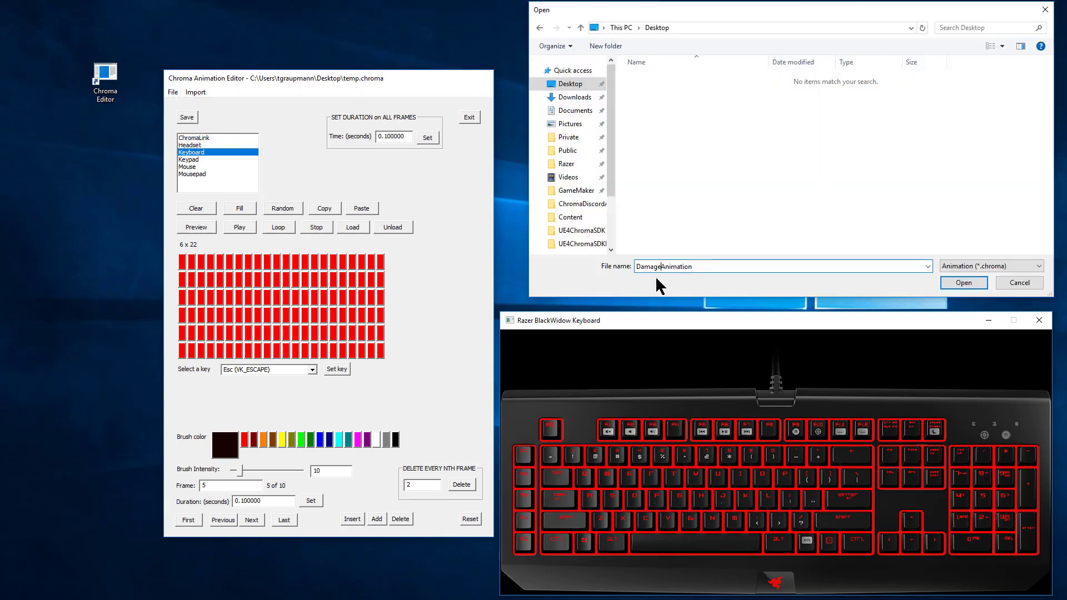
{"action": "left_click", "coordinate": [963, 283]}
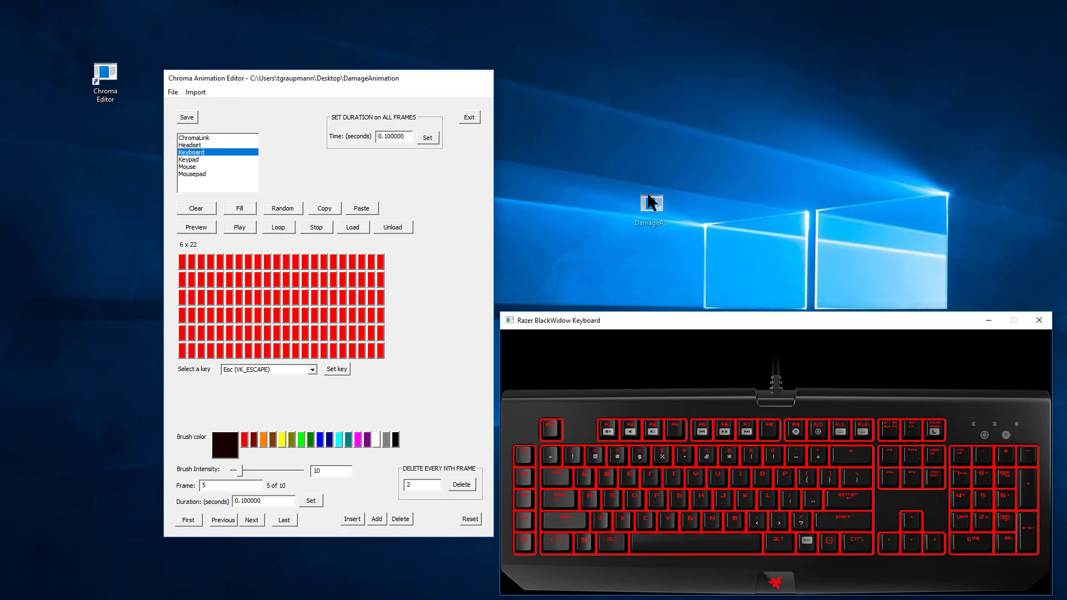
{"action": "left_click", "coordinate": [470, 120]}
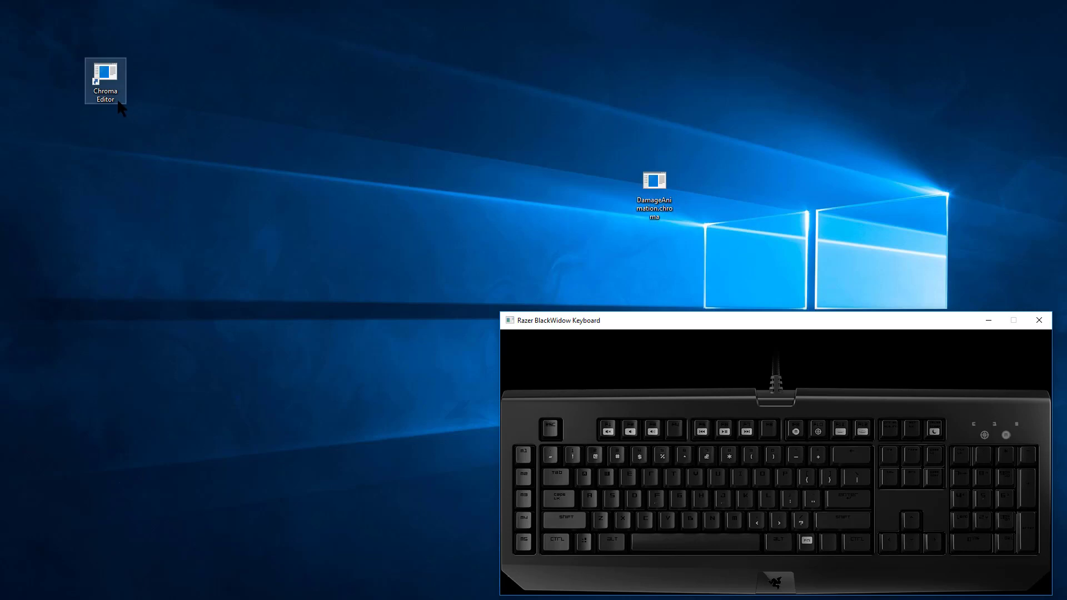
- Reopen DamageAnimation.chroma from the desktop and play the keyboard animation several times
{"action": "double_click", "coordinate": [650, 187]}
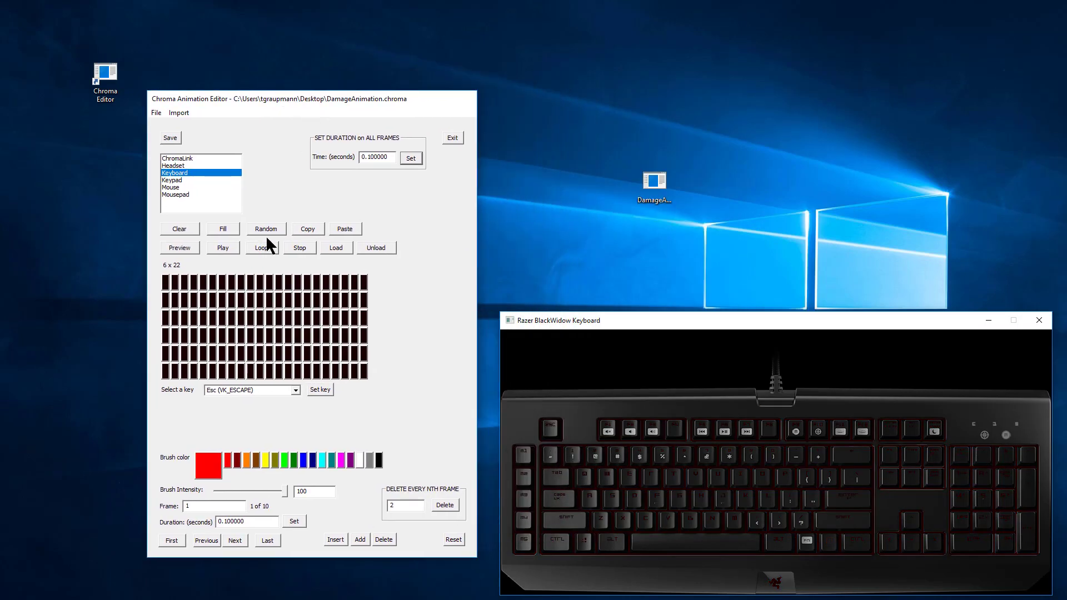
{"action": "left_click", "coordinate": [213, 247]}
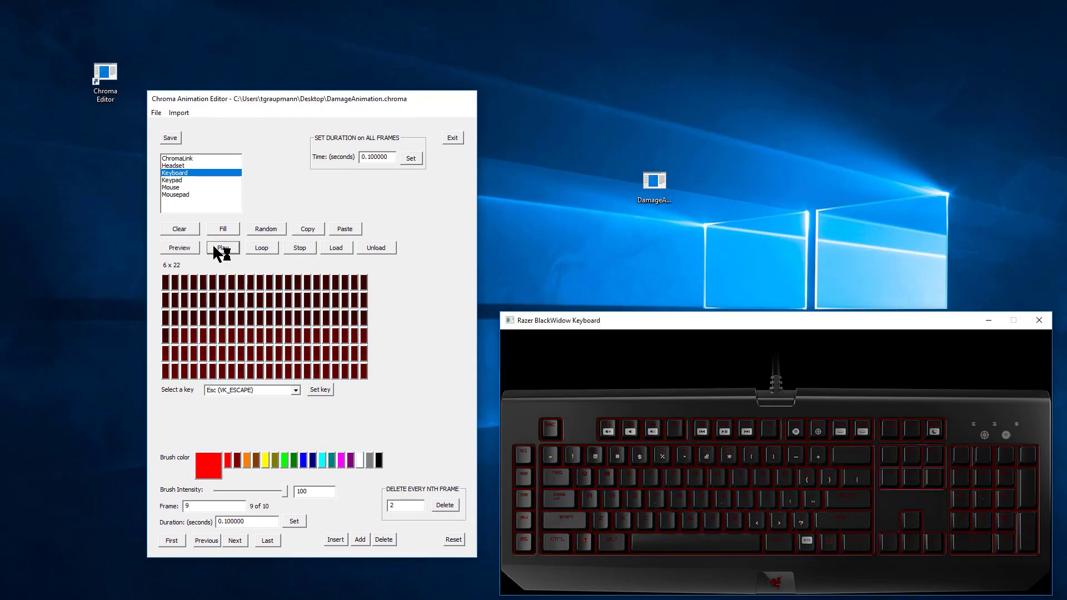
{"action": "left_click", "coordinate": [215, 249]}
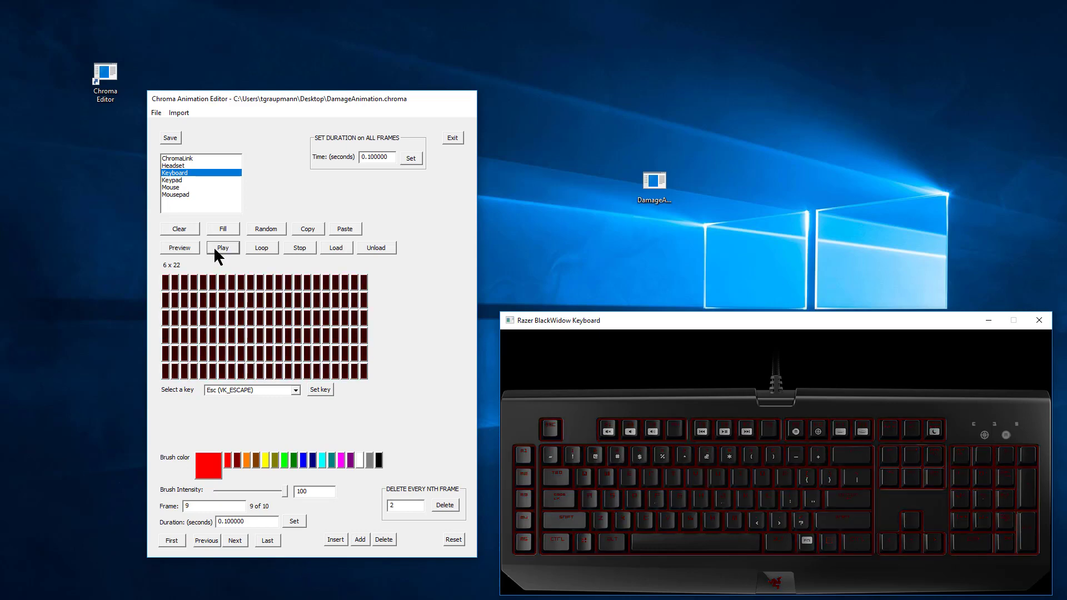
{"action": "left_click", "coordinate": [214, 249]}
{"action": "left_click", "coordinate": [213, 246]}
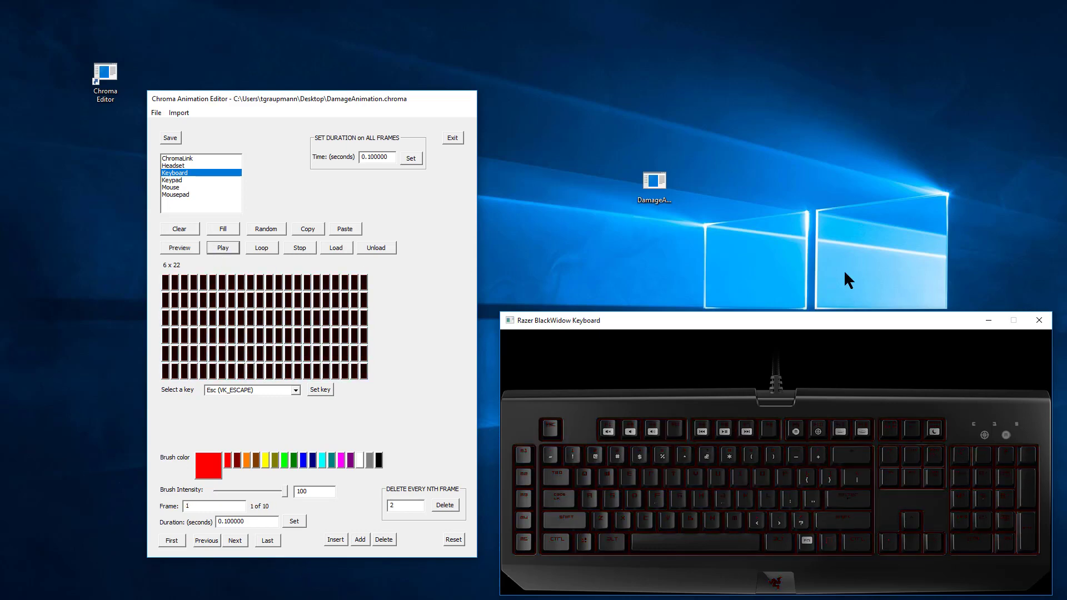